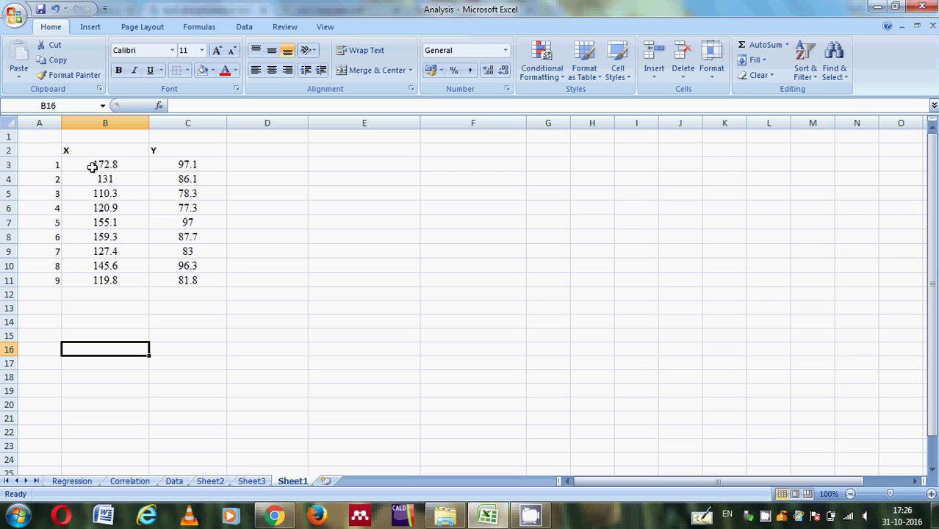
Step: Review the X and Y headers in B2 and C2, then bring up the Data tab commands
click(94, 153)
click(155, 151)
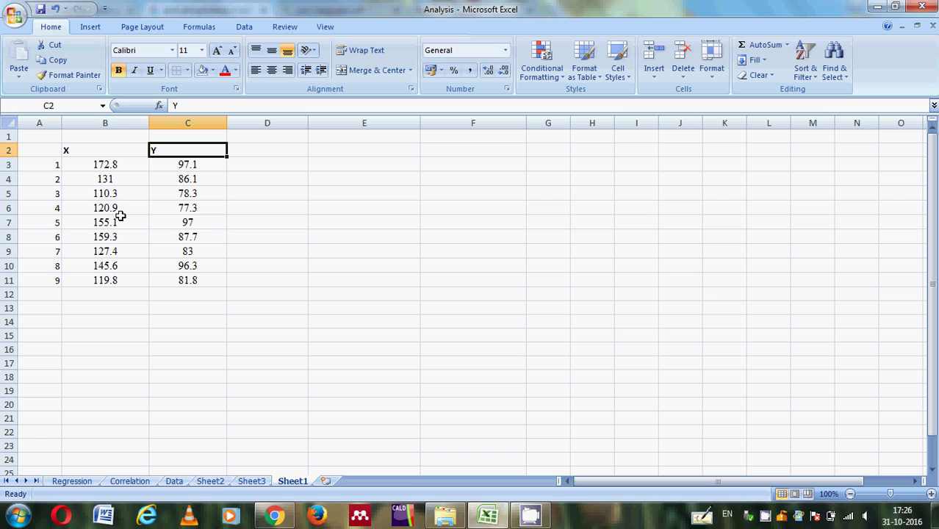
click(106, 309)
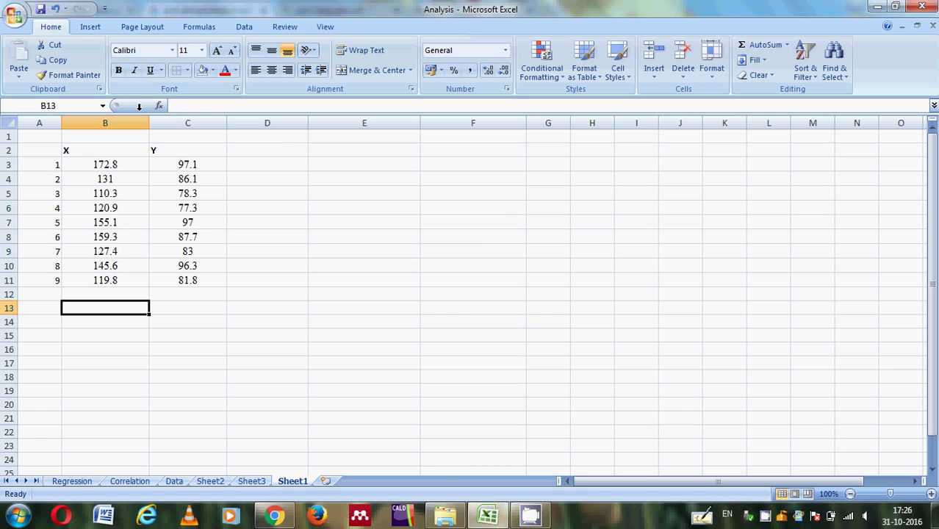
click(243, 29)
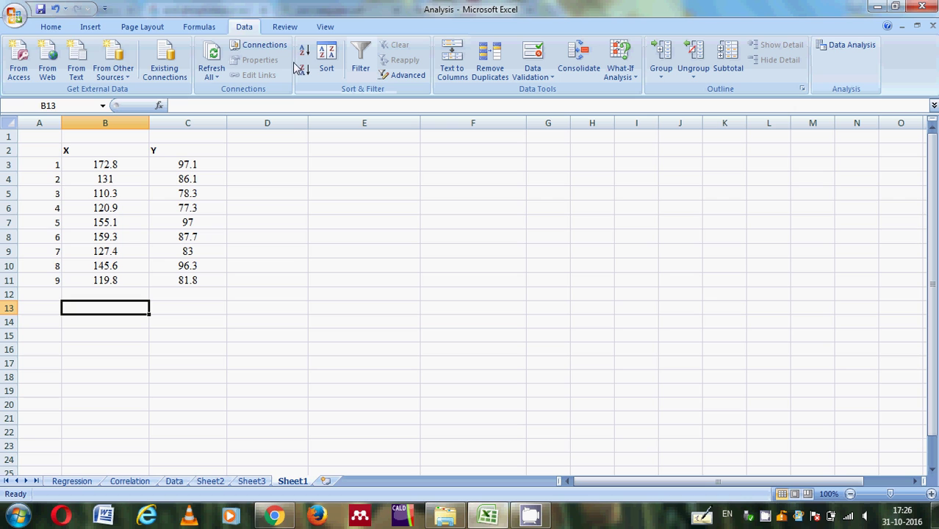
click(15, 15)
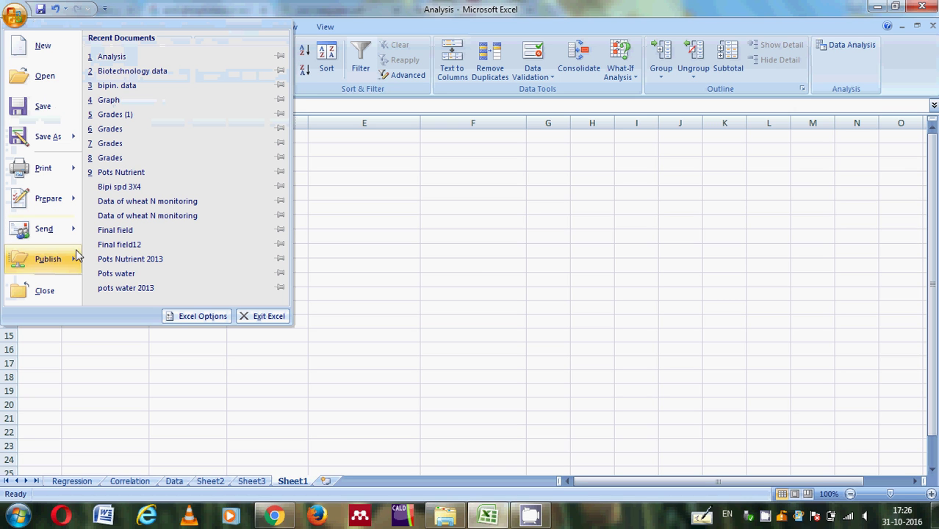
click(193, 316)
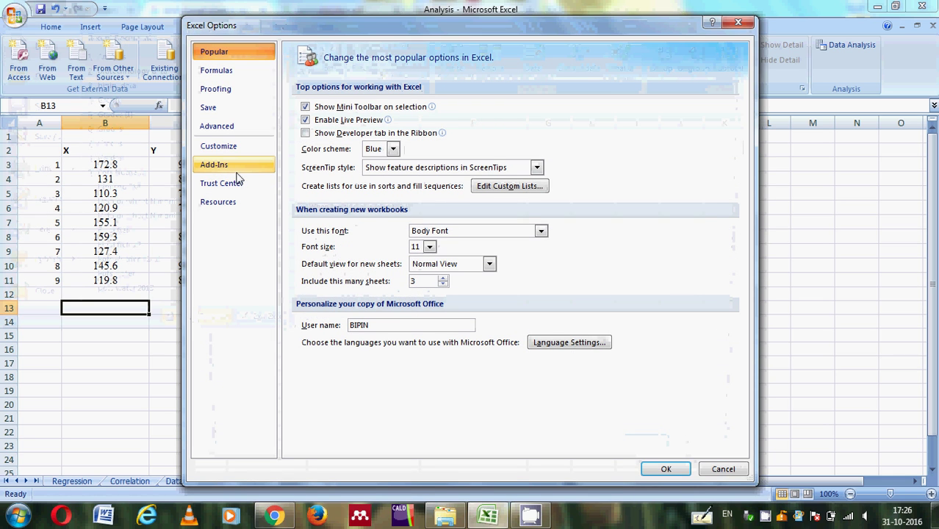
click(232, 175)
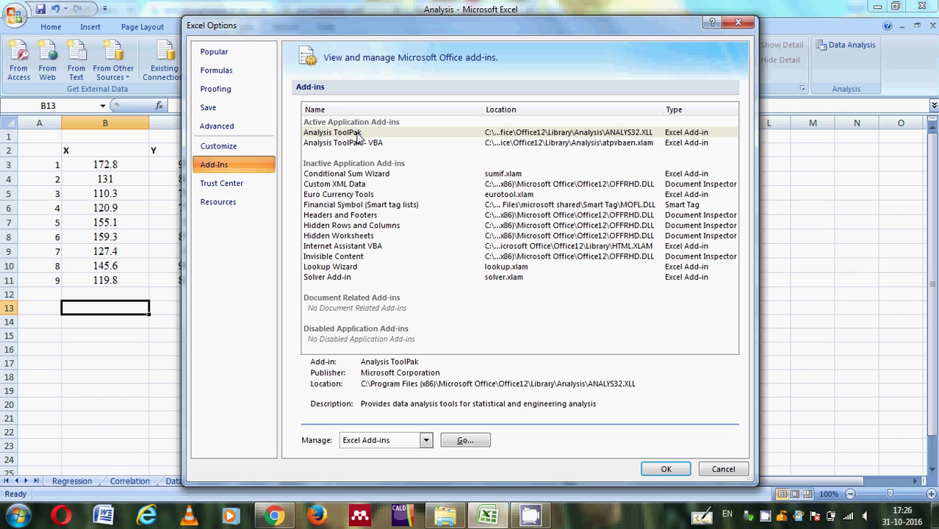
click(663, 470)
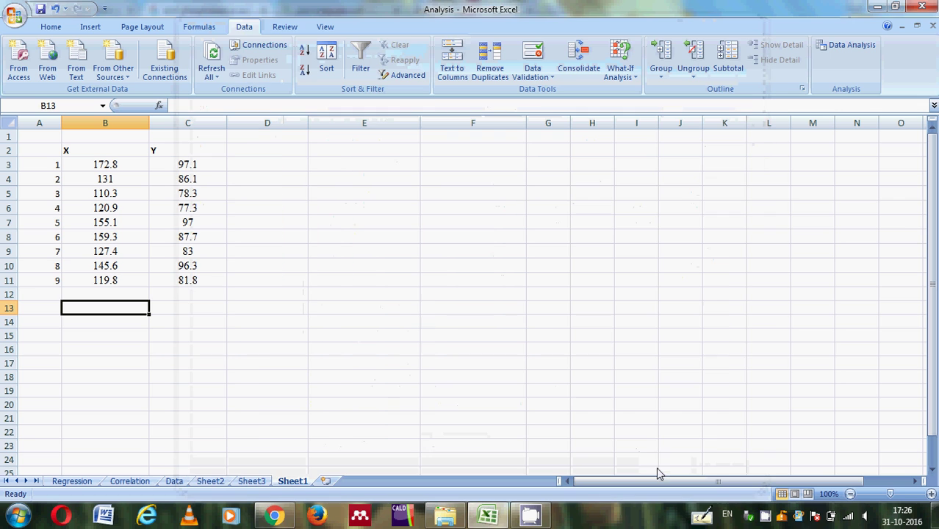
Step: Pick Correlation from the Data Analysis tools list to open its setup dialog
click(849, 51)
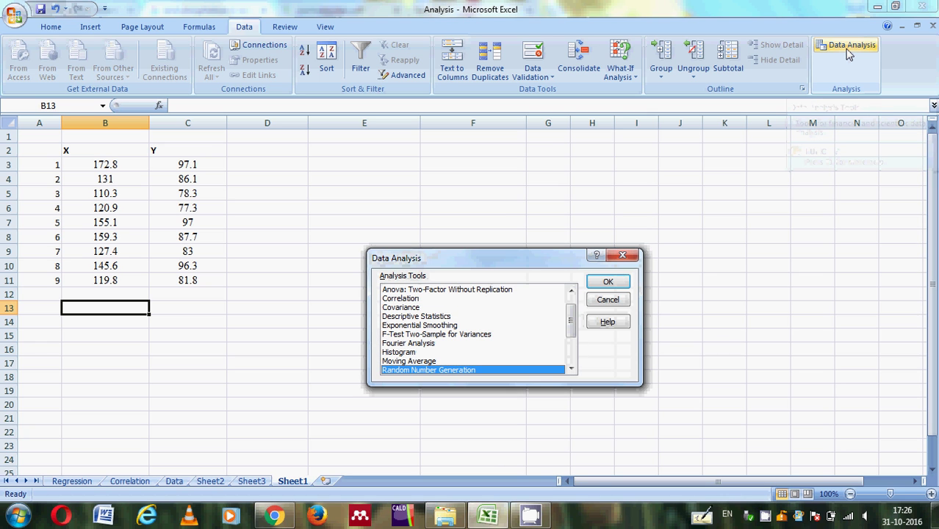
scroll(573, 308, up, 1)
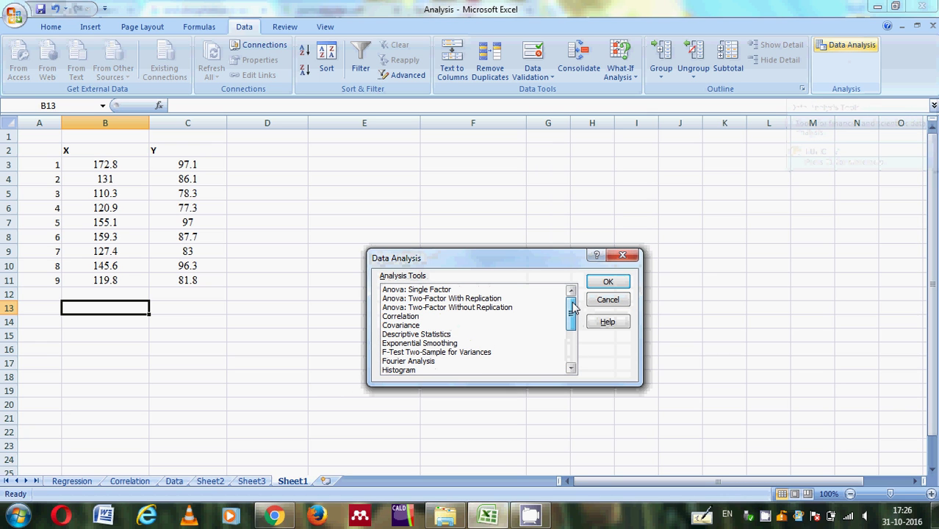
click(402, 318)
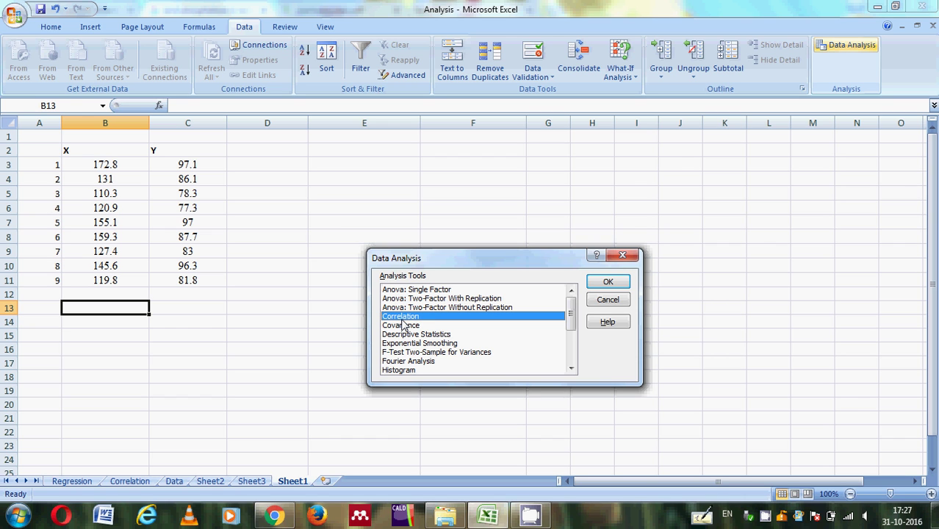
click(619, 285)
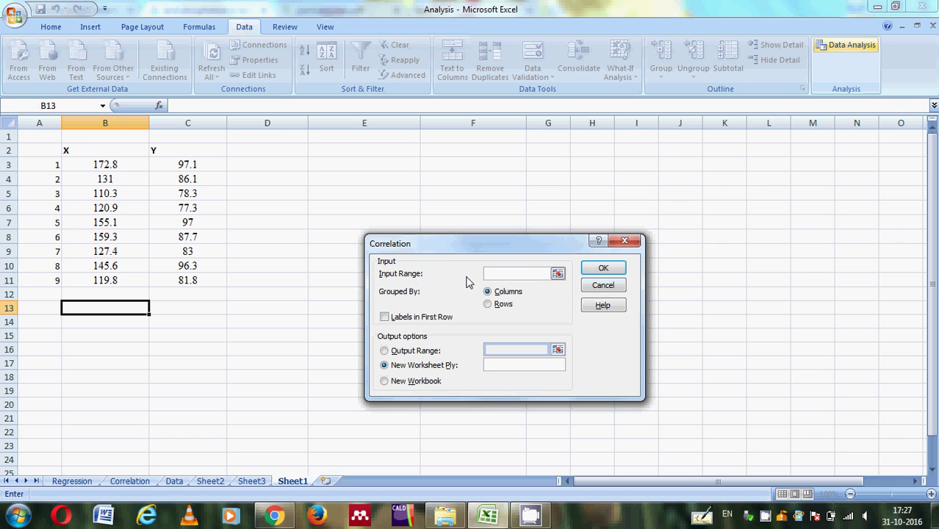
Step: Set the correlation input range to B2:C11 with labels in the first row
click(557, 276)
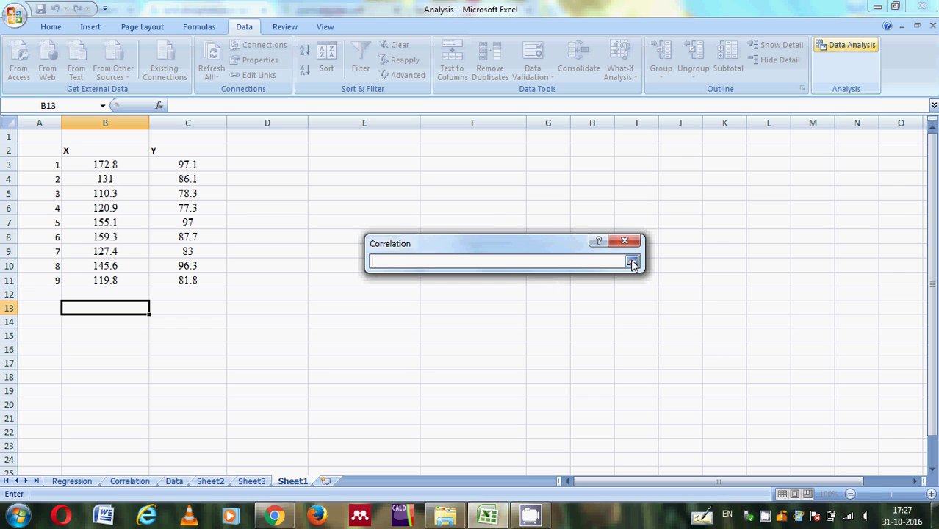
drag(88, 153, 164, 275)
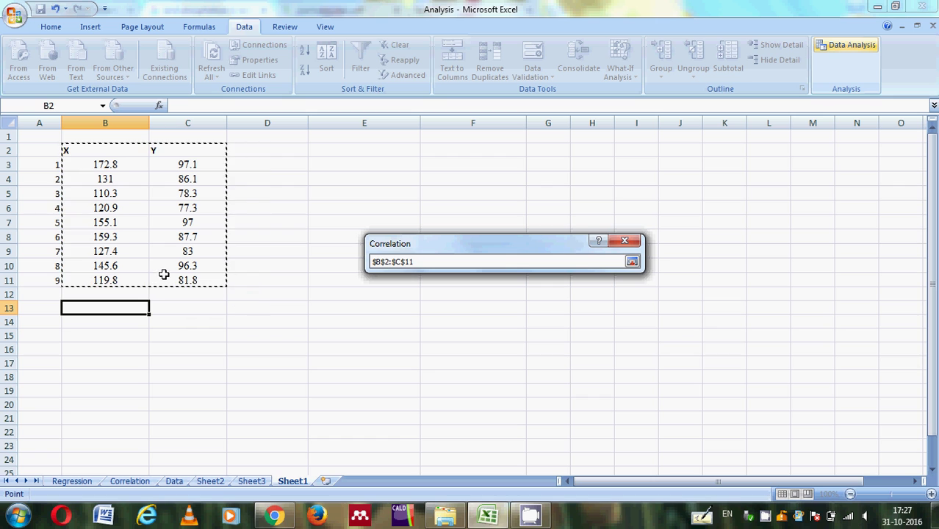
click(632, 261)
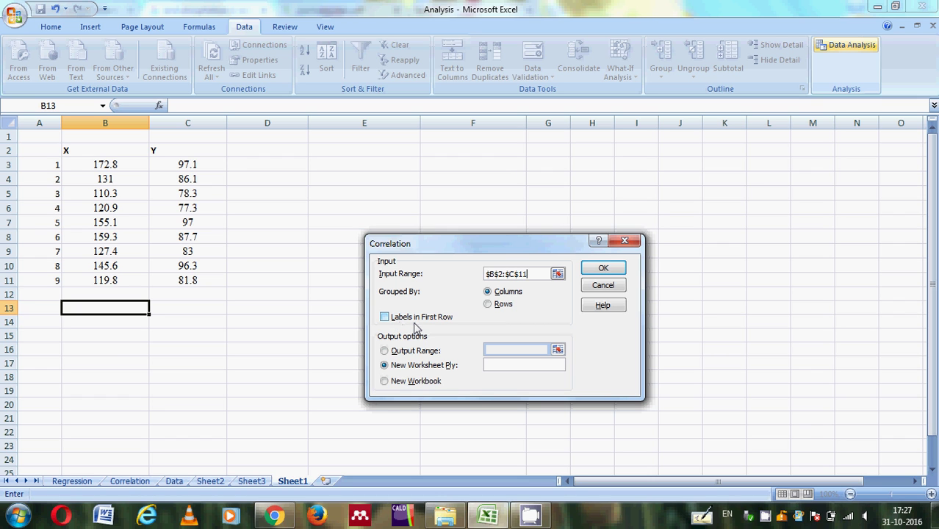
click(385, 320)
Step: Send the correlation output to cell D3 on this sheet and run it
click(385, 352)
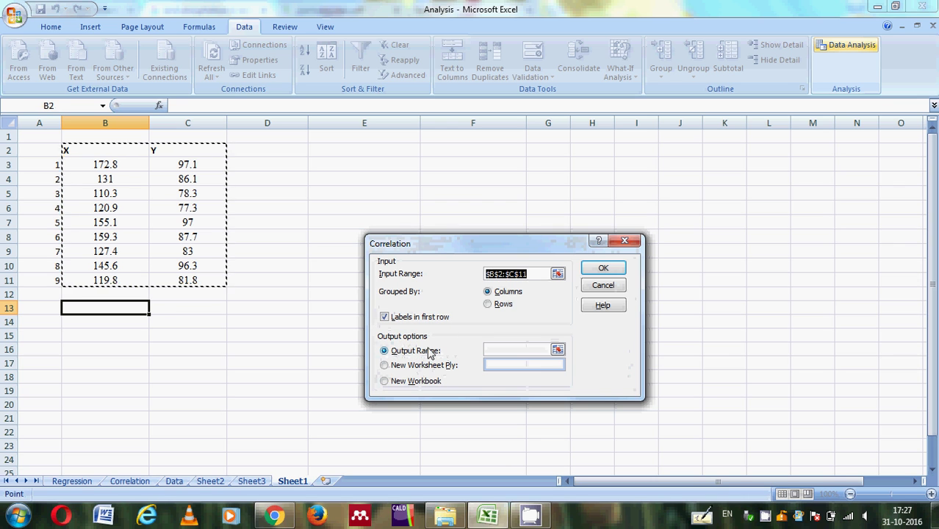
click(558, 351)
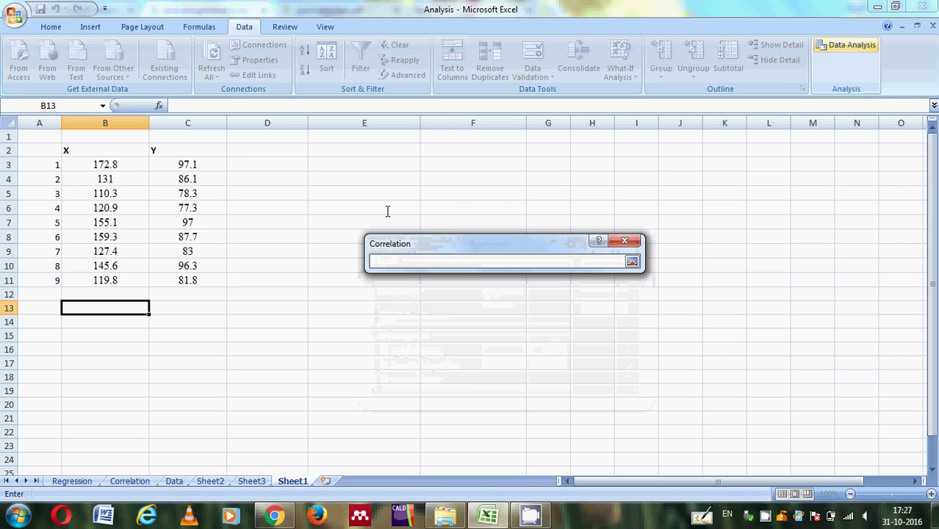
click(293, 166)
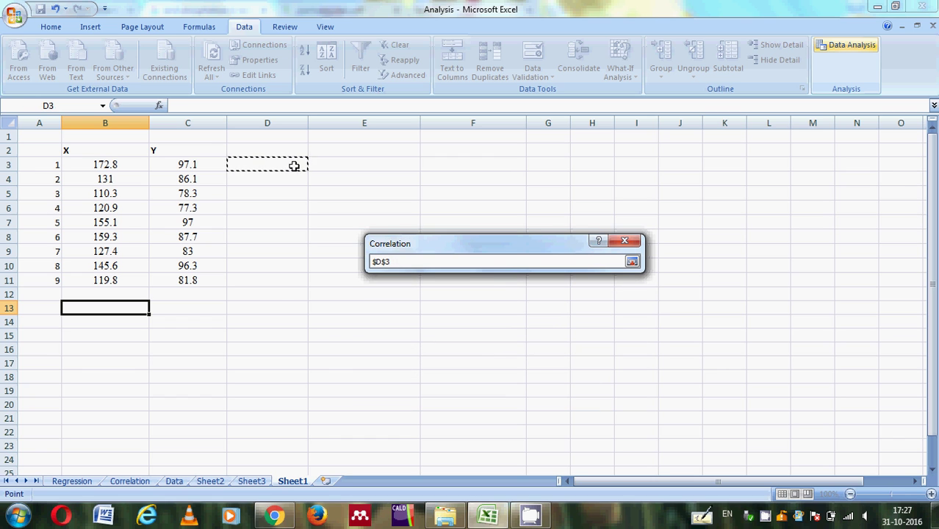
click(632, 262)
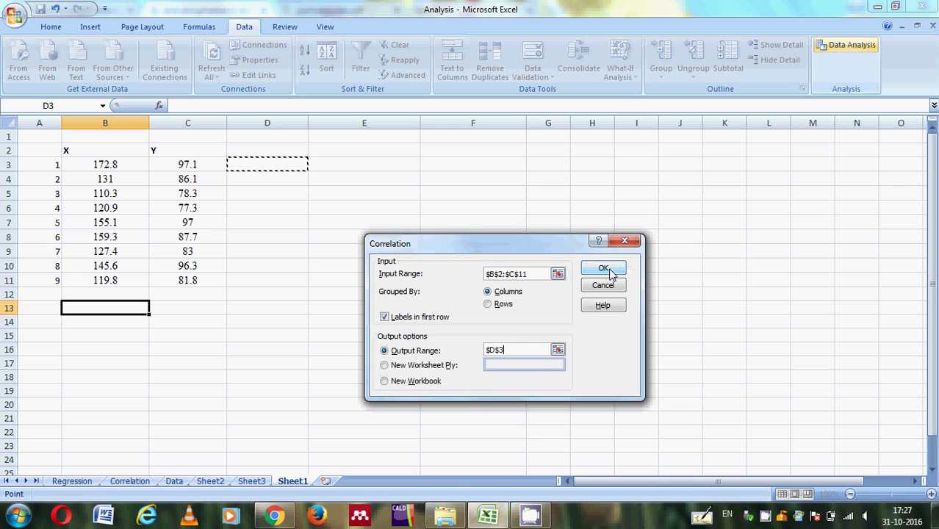
click(607, 270)
Step: Inspect the X–Y correlation coefficient of 0.865238942 in cell E5
click(419, 266)
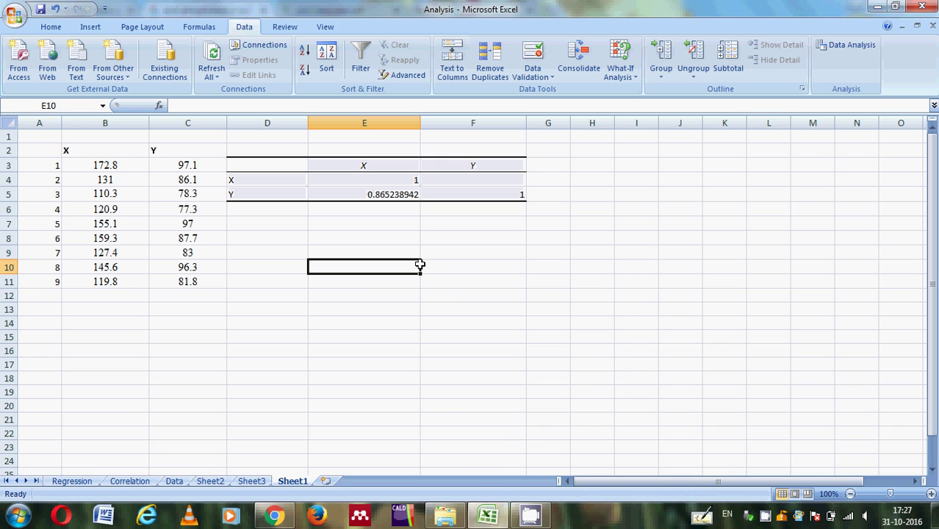
click(358, 195)
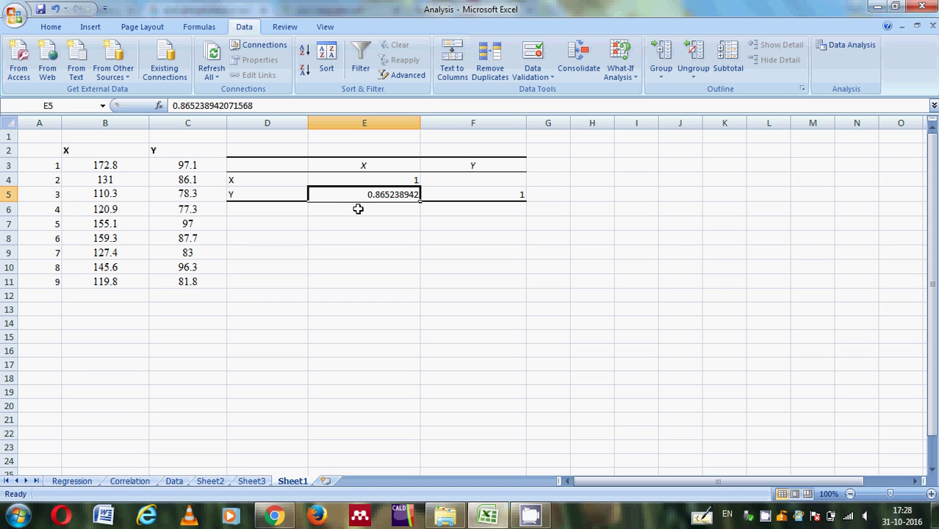
click(337, 247)
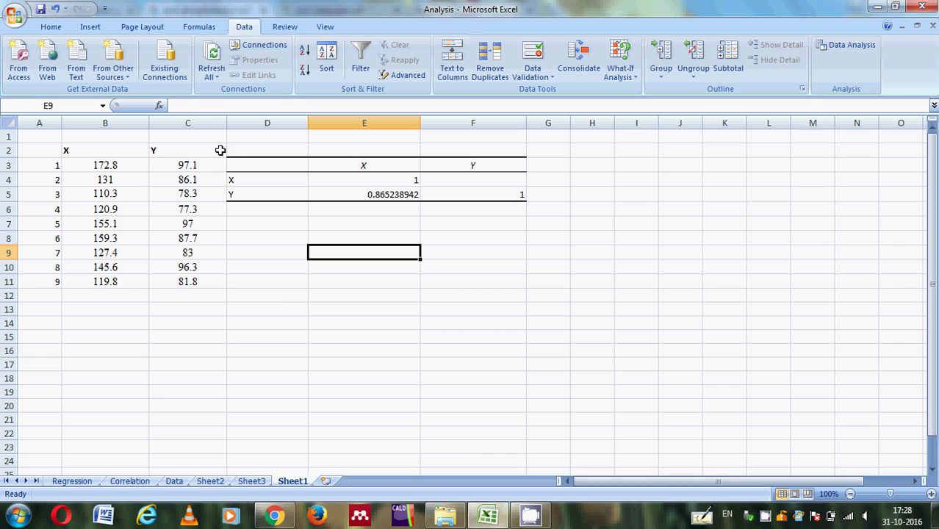
Step: Select B2:C11 and insert a Scatter with only Markers chart
click(50, 27)
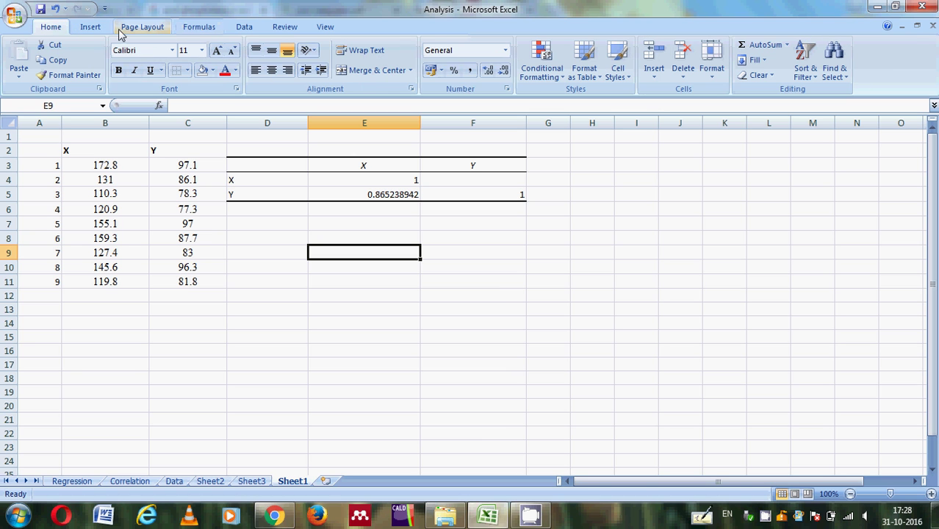
click(92, 28)
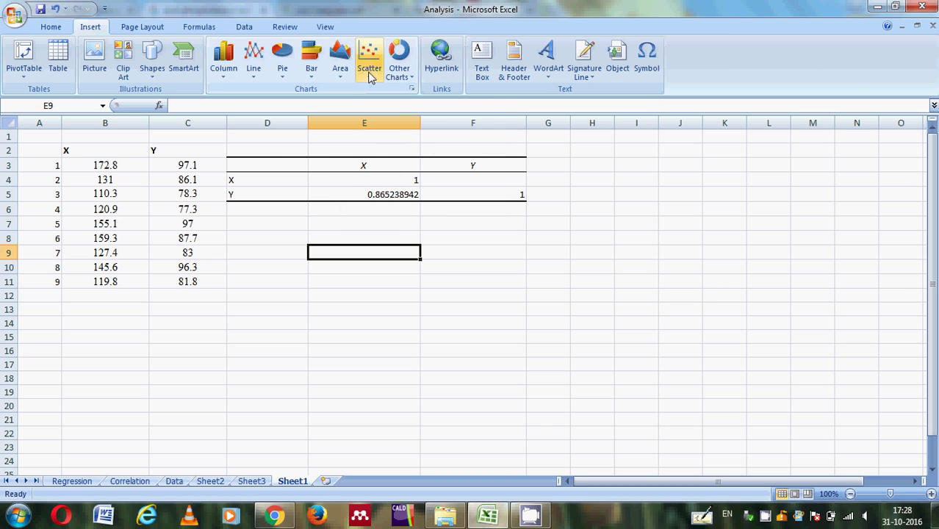
click(103, 151)
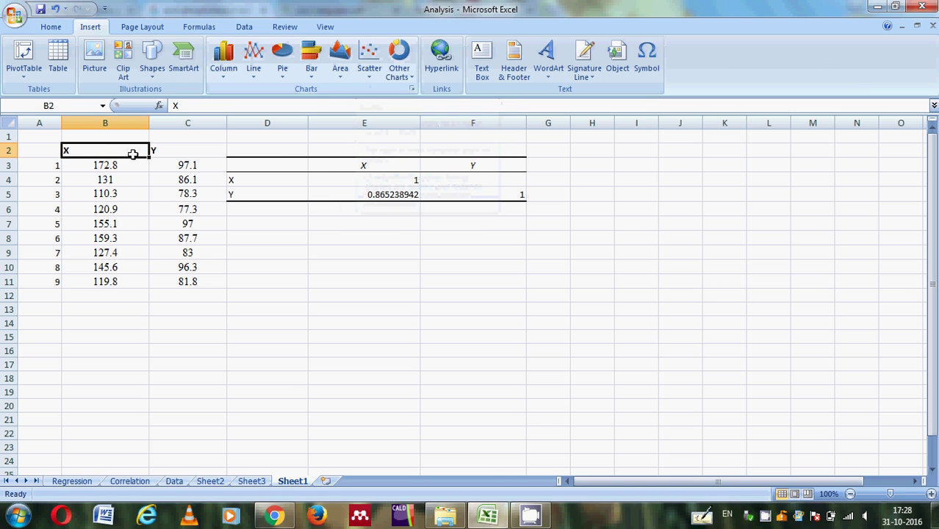
drag(132, 154, 168, 278)
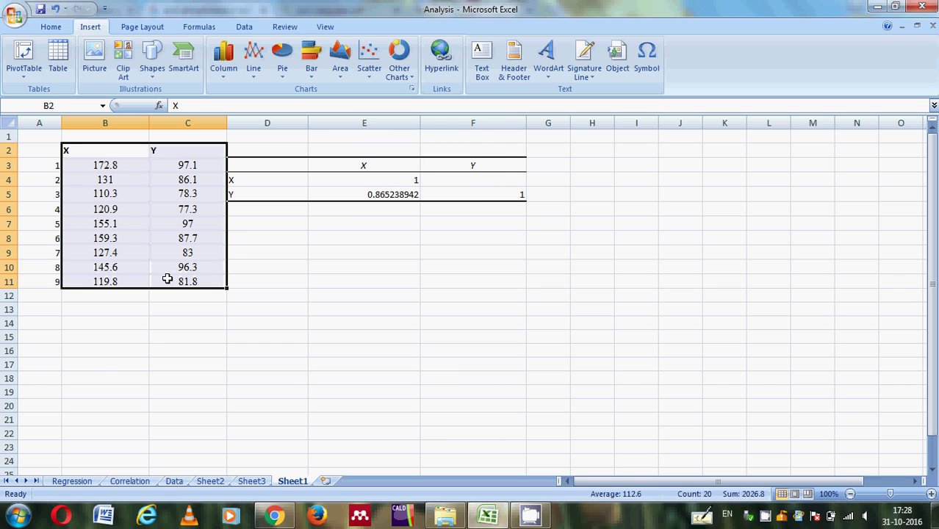
click(369, 65)
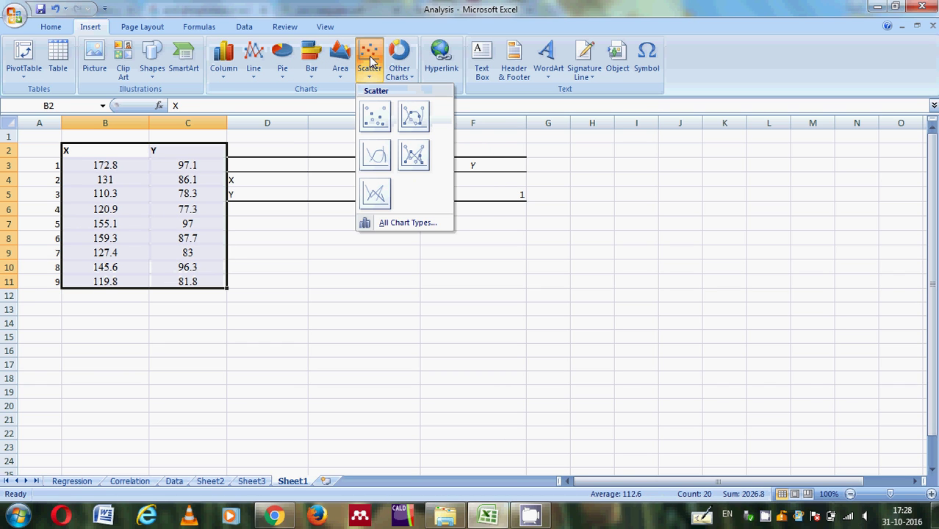
click(371, 118)
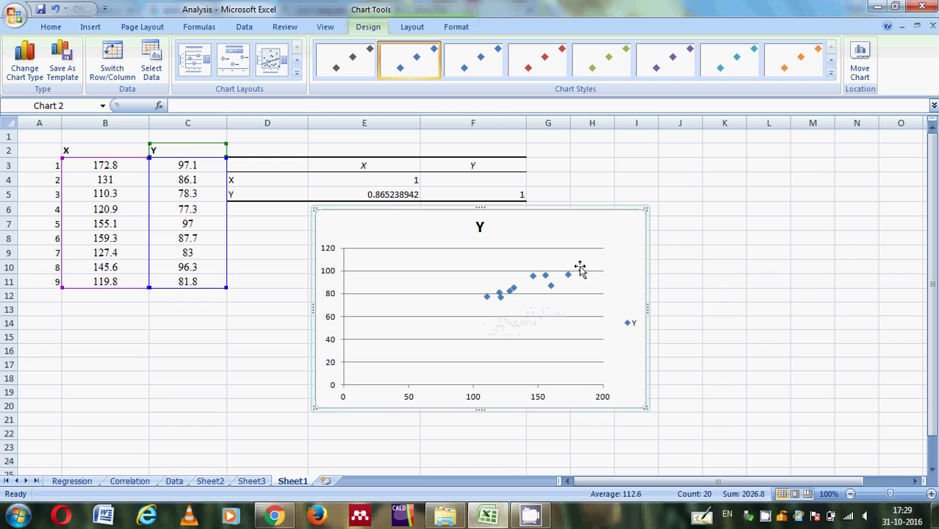
Step: Add a Linear Trendline to the scatter chart from the Chart Tools Layout options
mouse_move(553, 287)
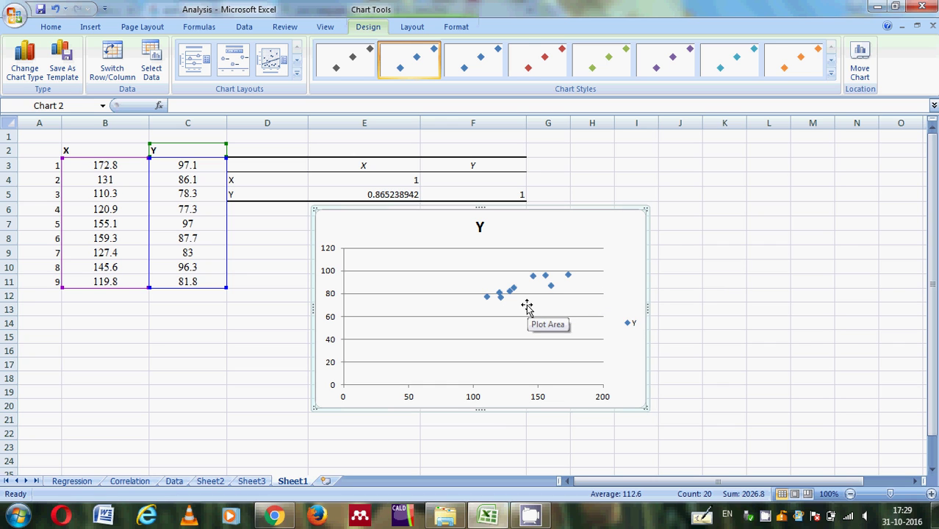
click(413, 28)
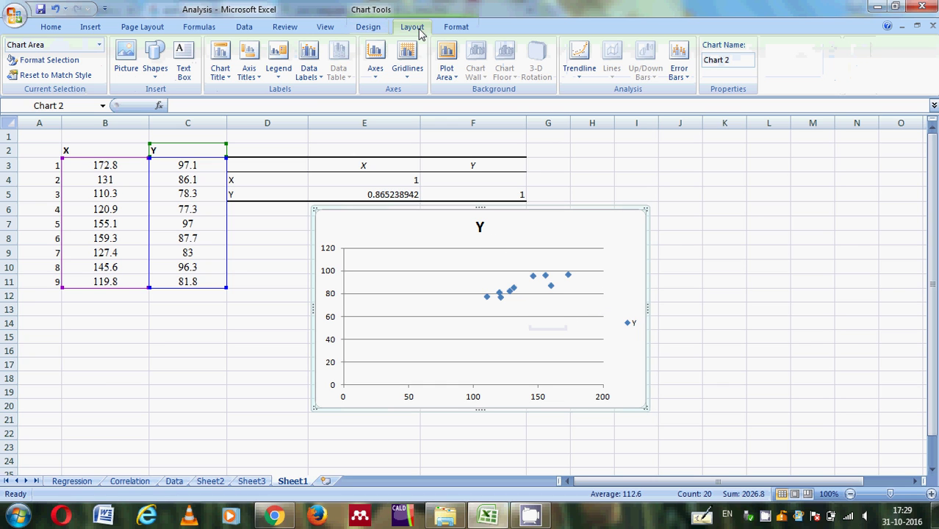
click(581, 79)
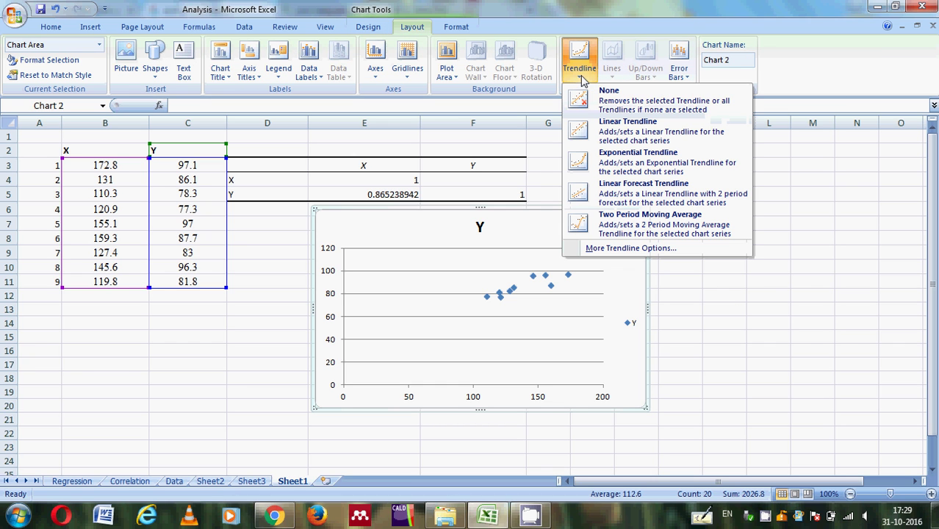
click(581, 131)
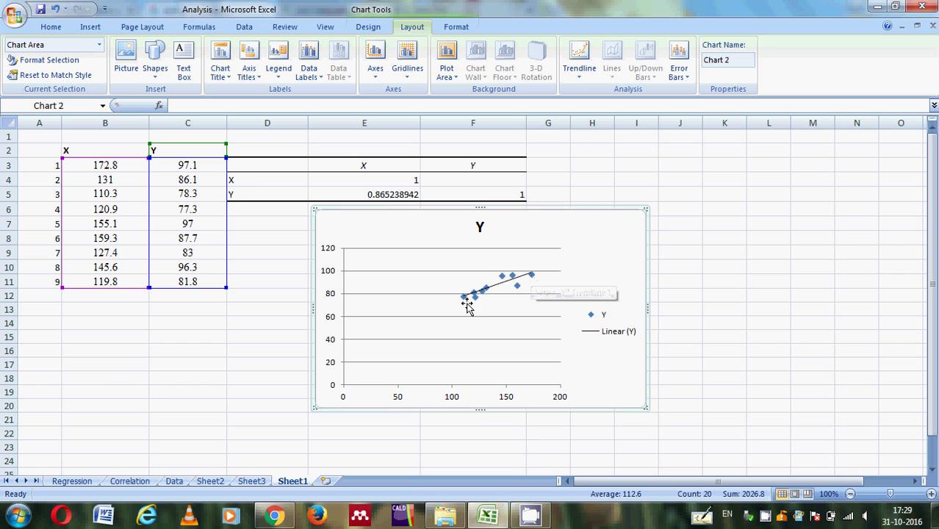
click(581, 78)
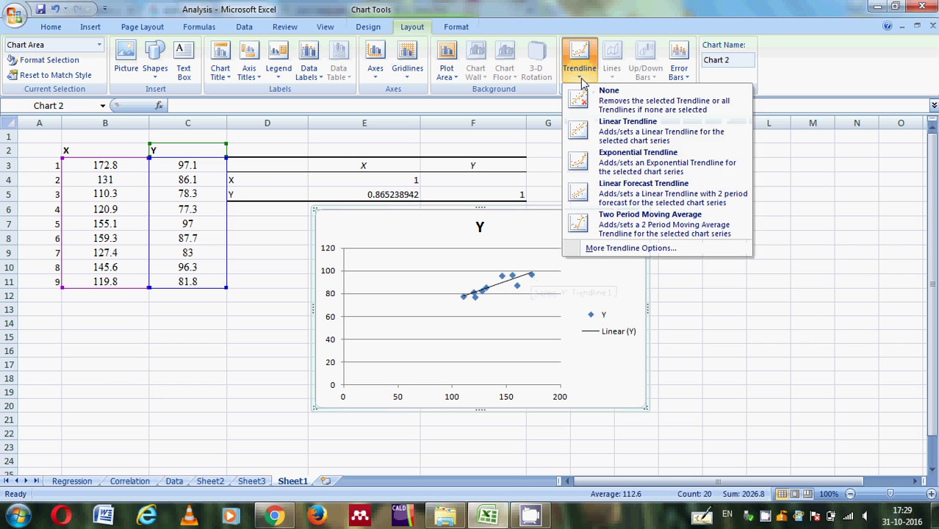
Step: Turn on the trendline equation y = 0.3247x + 42.363 and the R-squared value on the chart
click(595, 250)
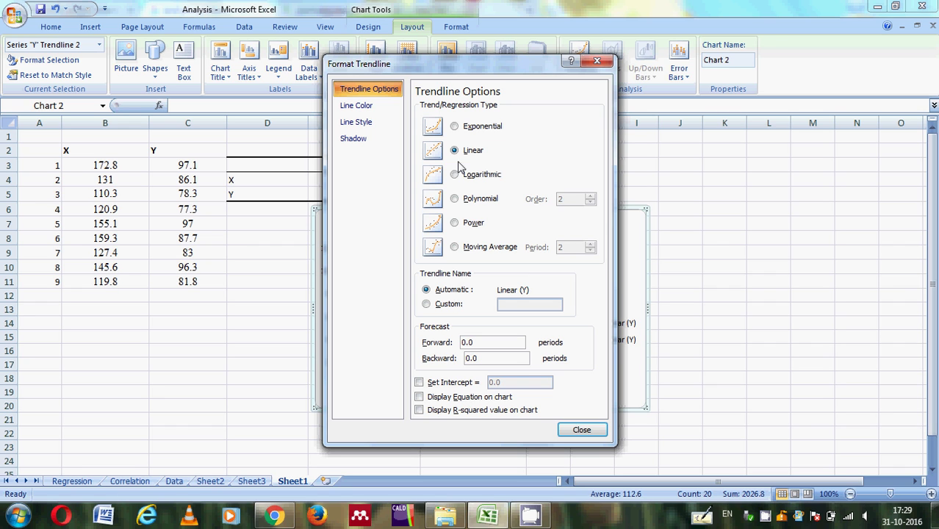
click(419, 398)
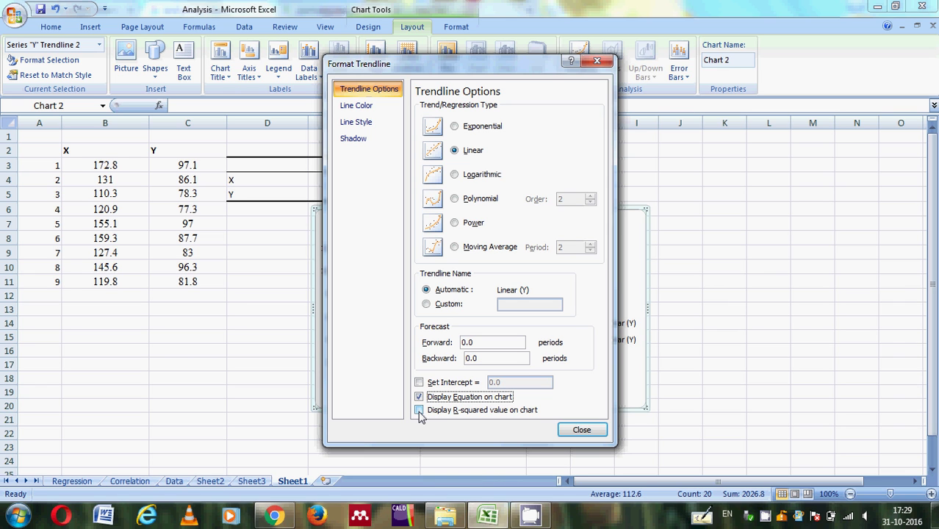
click(419, 411)
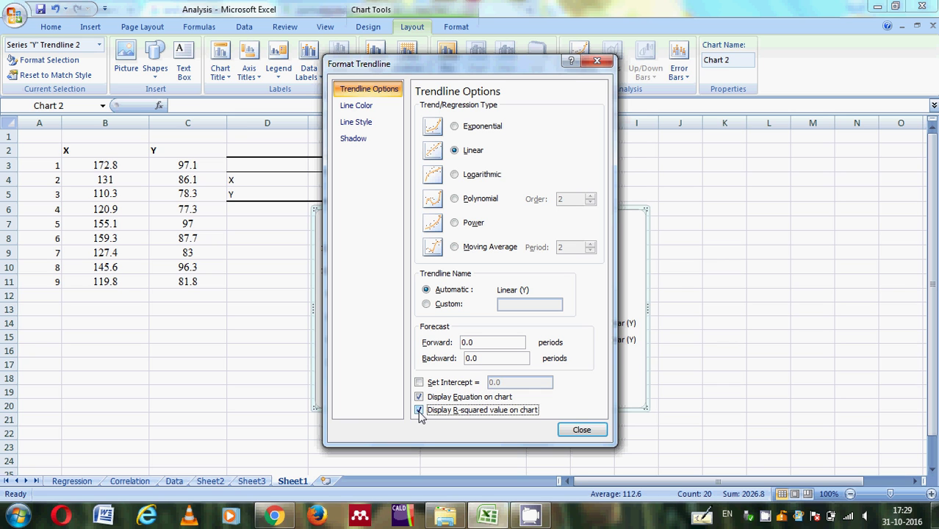
click(582, 430)
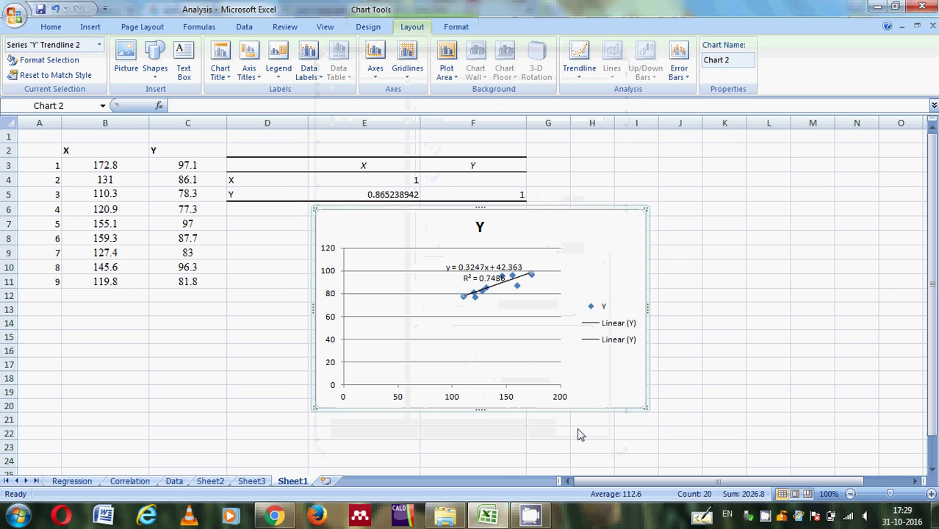
Step: Drag the equation and R² = 0.7486 label to the chart's top-right, then deselect the chart
click(483, 271)
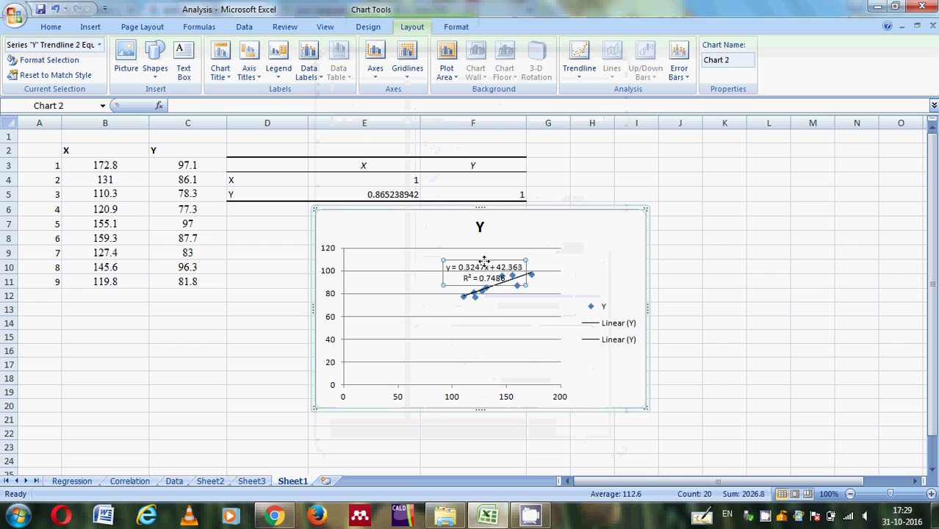
drag(485, 261, 591, 228)
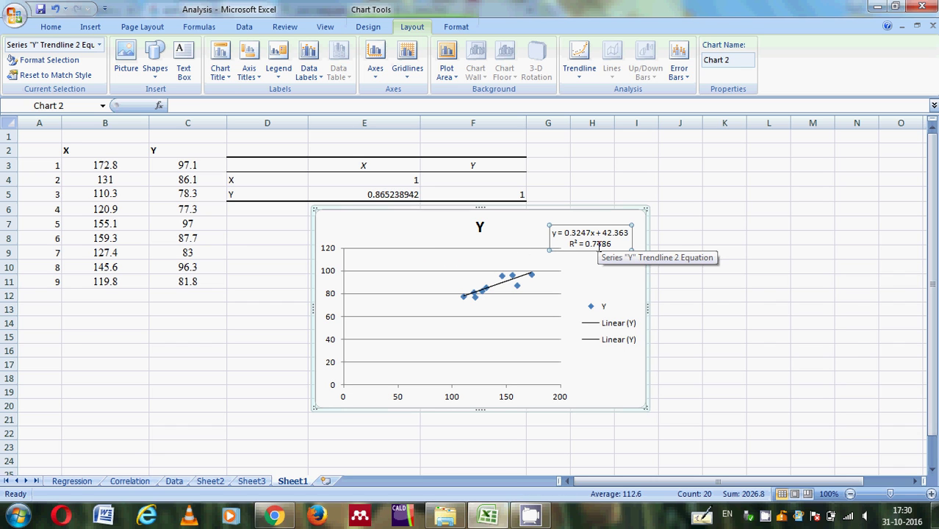
drag(187, 163, 184, 283)
click(183, 294)
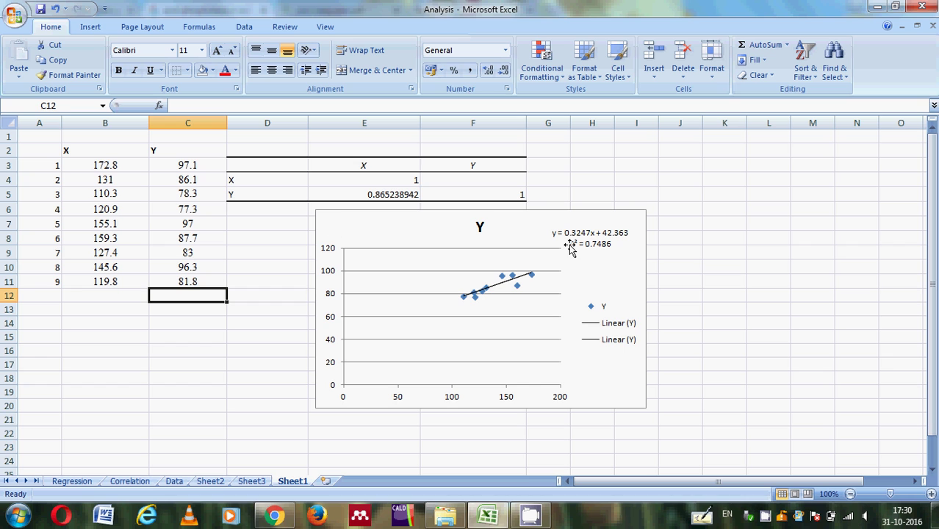
drag(189, 165, 189, 266)
drag(110, 167, 109, 294)
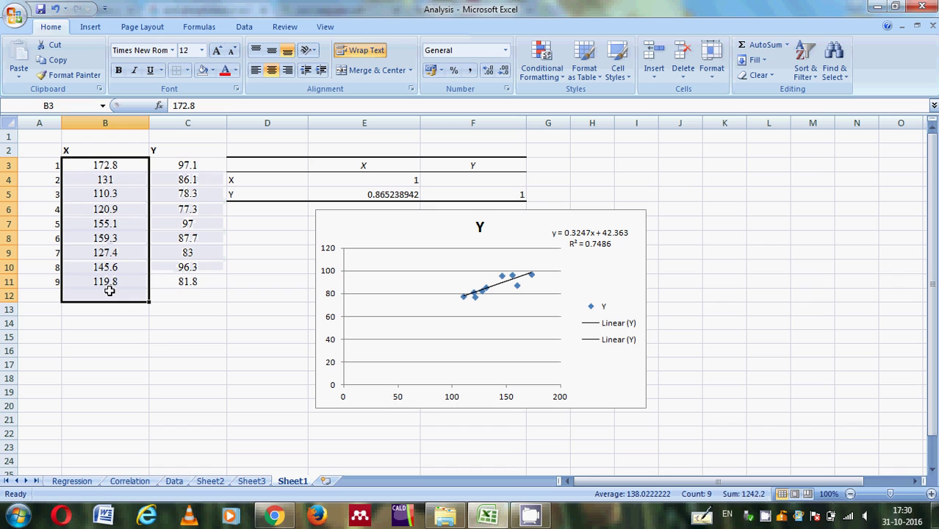
click(158, 345)
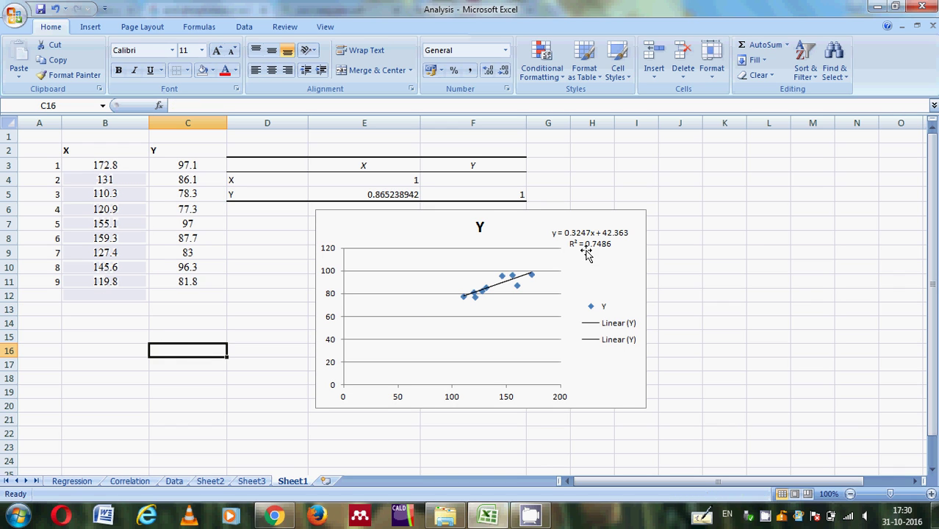